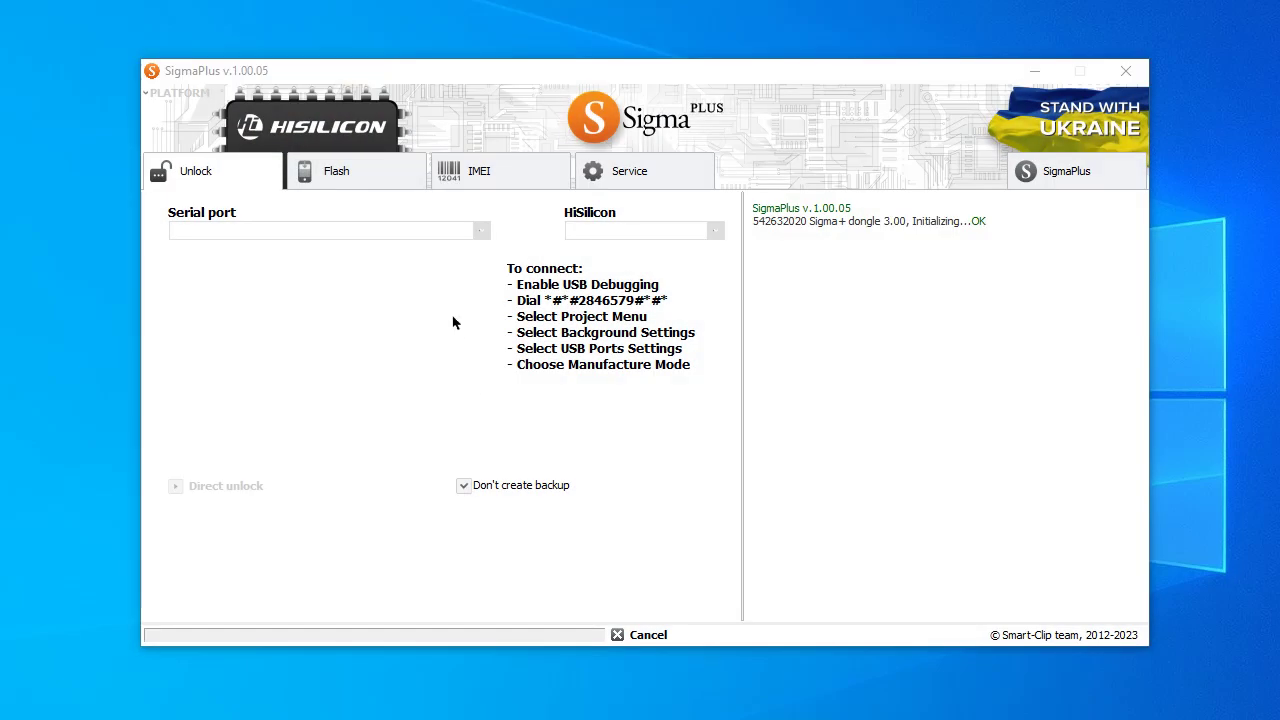
- Set up flashing for the Kirin 710 chip on serial port HUAWEI USB COM 1.0 (COM86)
{"action": "left_click", "coordinate": [327, 176]}
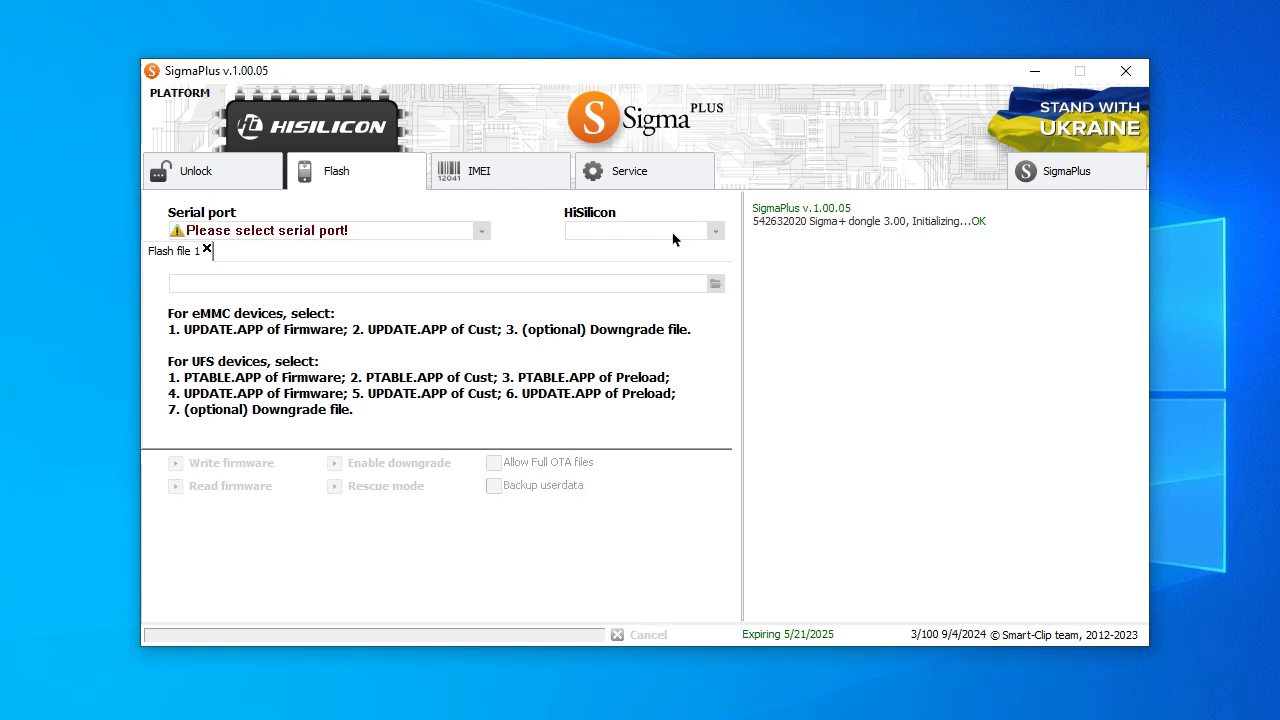
{"action": "left_click", "coordinate": [673, 236]}
{"action": "left_click", "coordinate": [636, 270]}
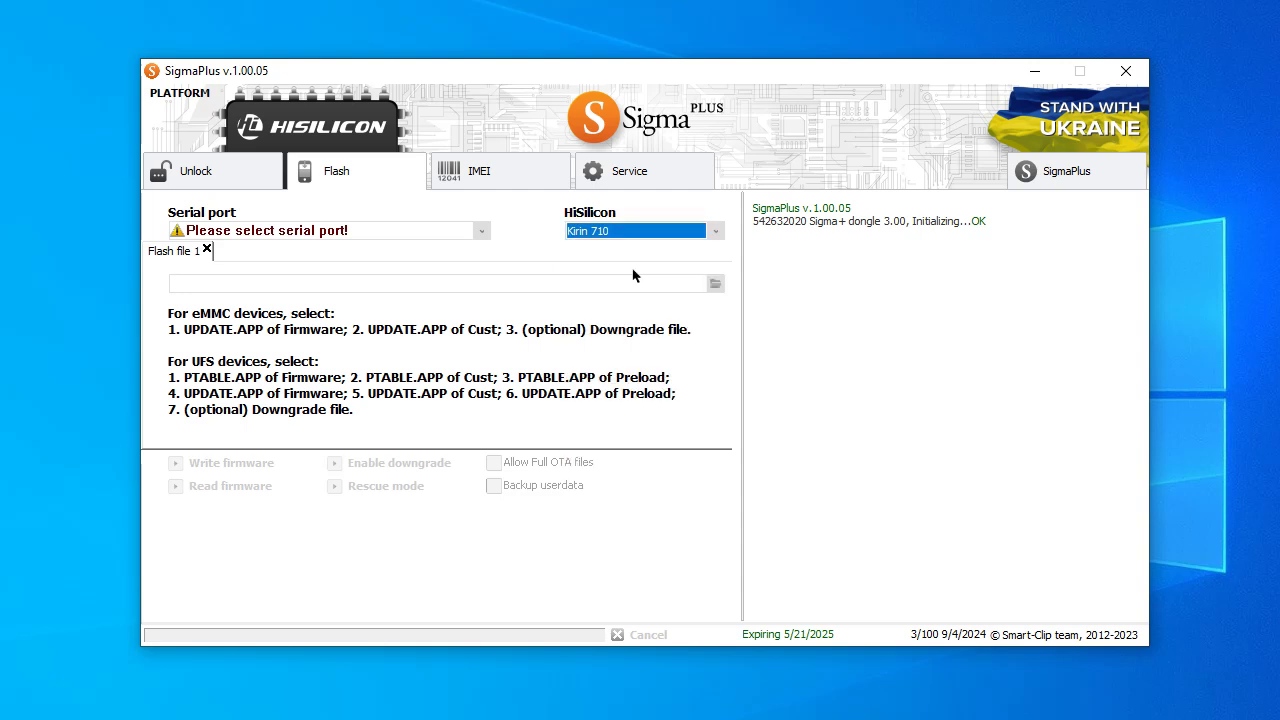
{"action": "left_click", "coordinate": [301, 231]}
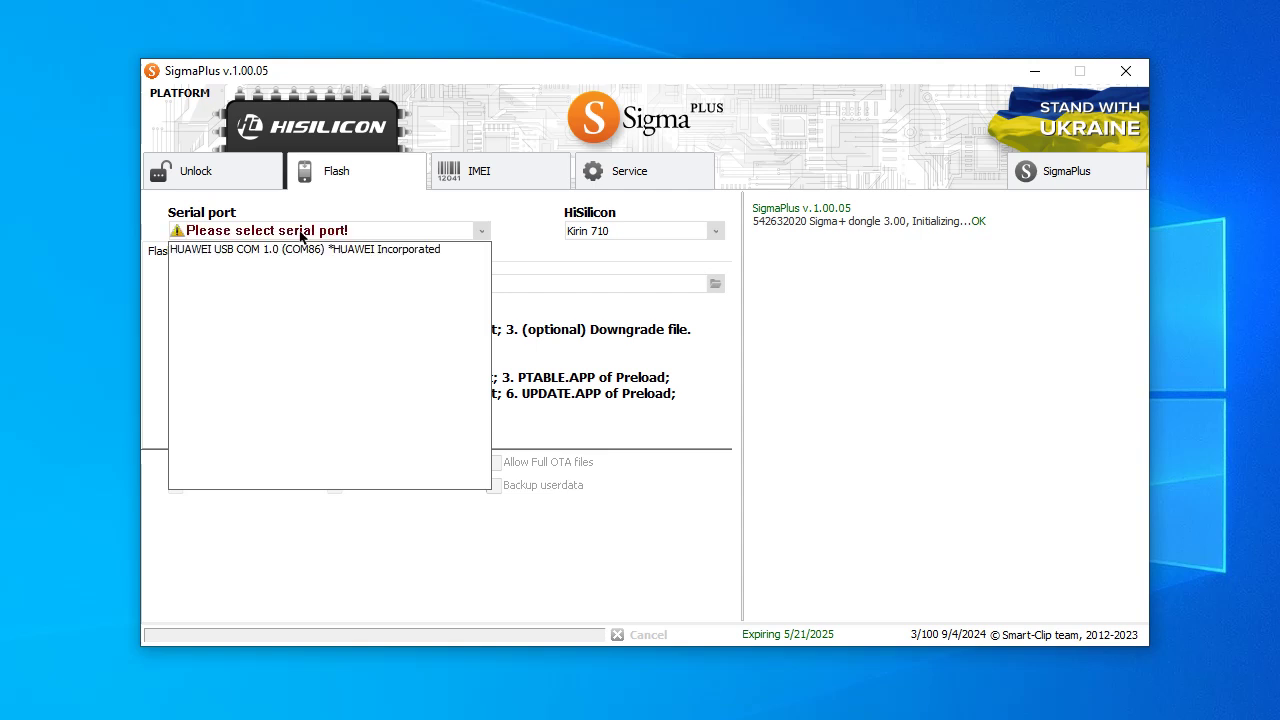
{"action": "left_click", "coordinate": [300, 252]}
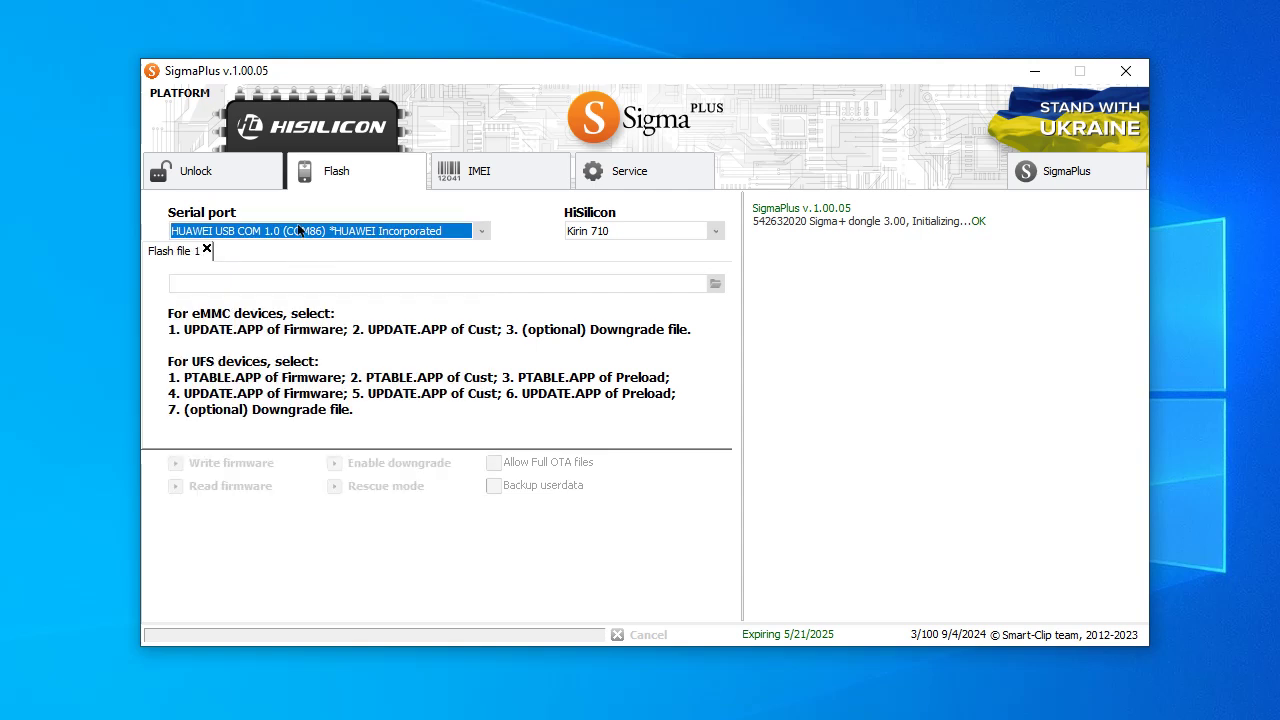
- Load PTABLE.APP as flash file 1 from update_sd_base in the STK-L21M_10.0.0.323(C185E6R6P1) firmware's Software\dload folder in Downloads
{"action": "left_click", "coordinate": [715, 285]}
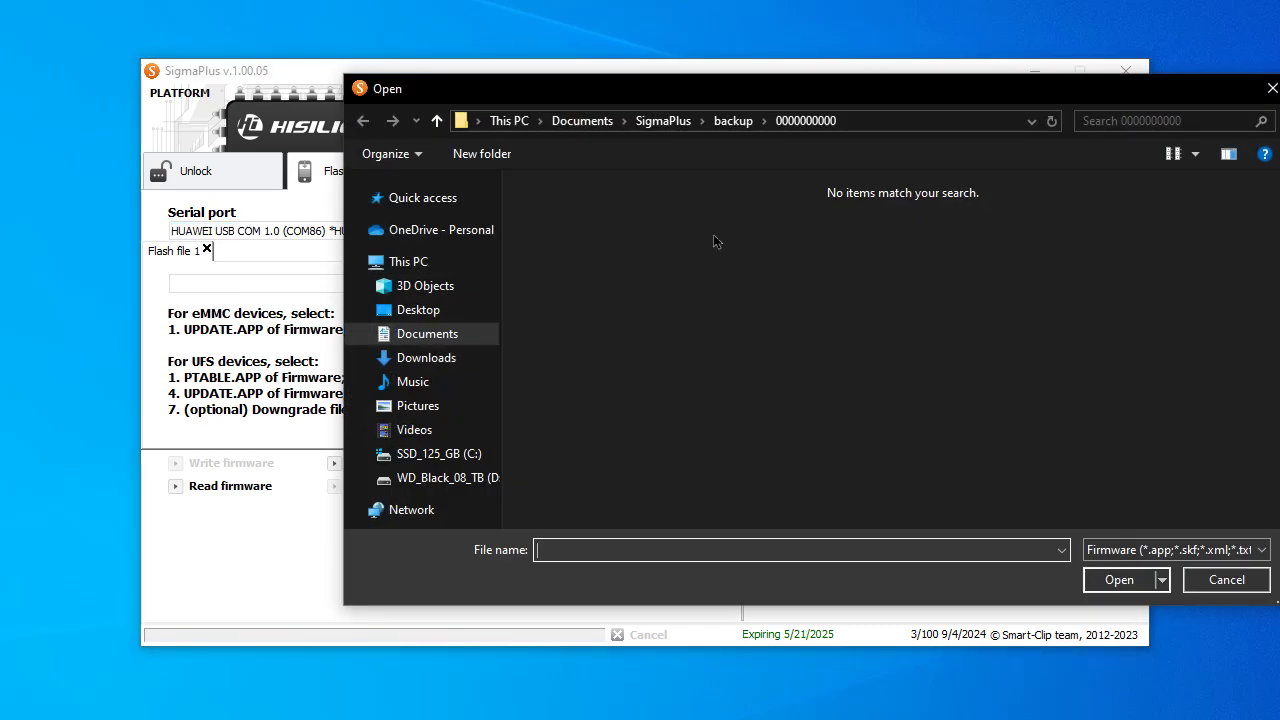
{"action": "left_click_drag", "start_coordinate": [510, 88], "coordinate": [449, 73]}
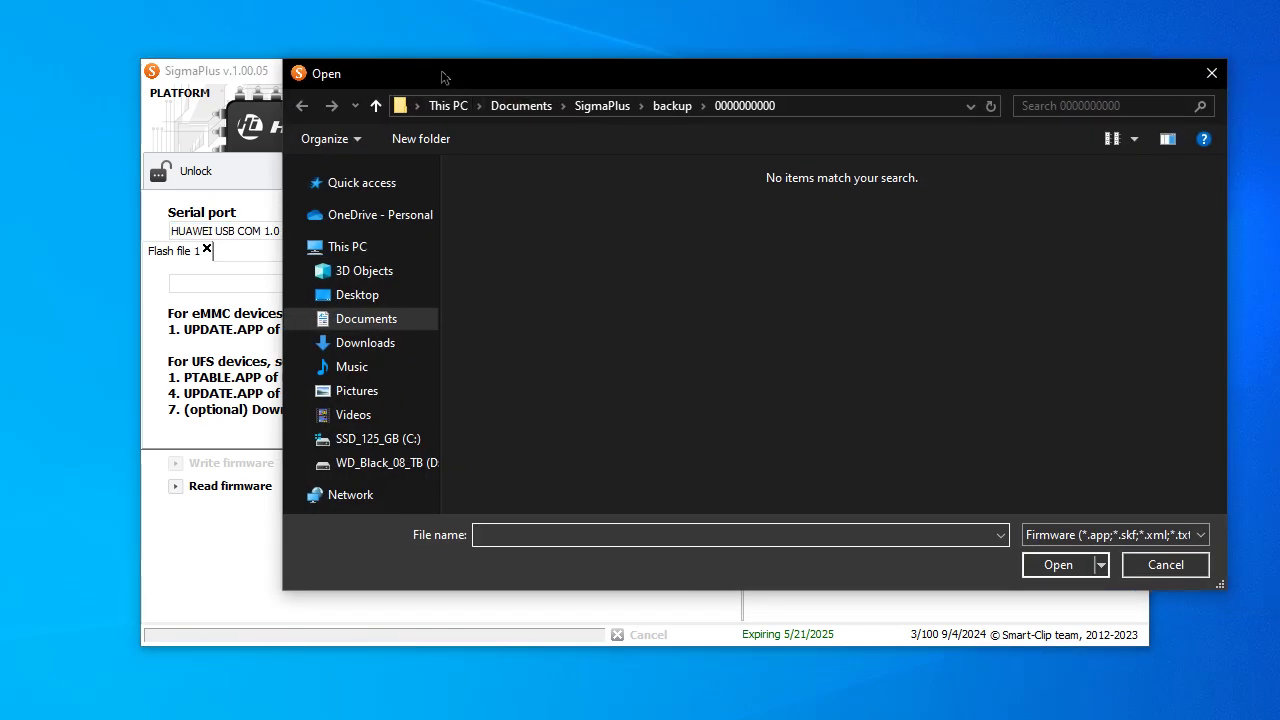
{"action": "left_click", "coordinate": [355, 342]}
{"action": "double_click", "coordinate": [505, 192]}
{"action": "double_click", "coordinate": [503, 187]}
{"action": "double_click", "coordinate": [503, 187]}
{"action": "double_click", "coordinate": [503, 180]}
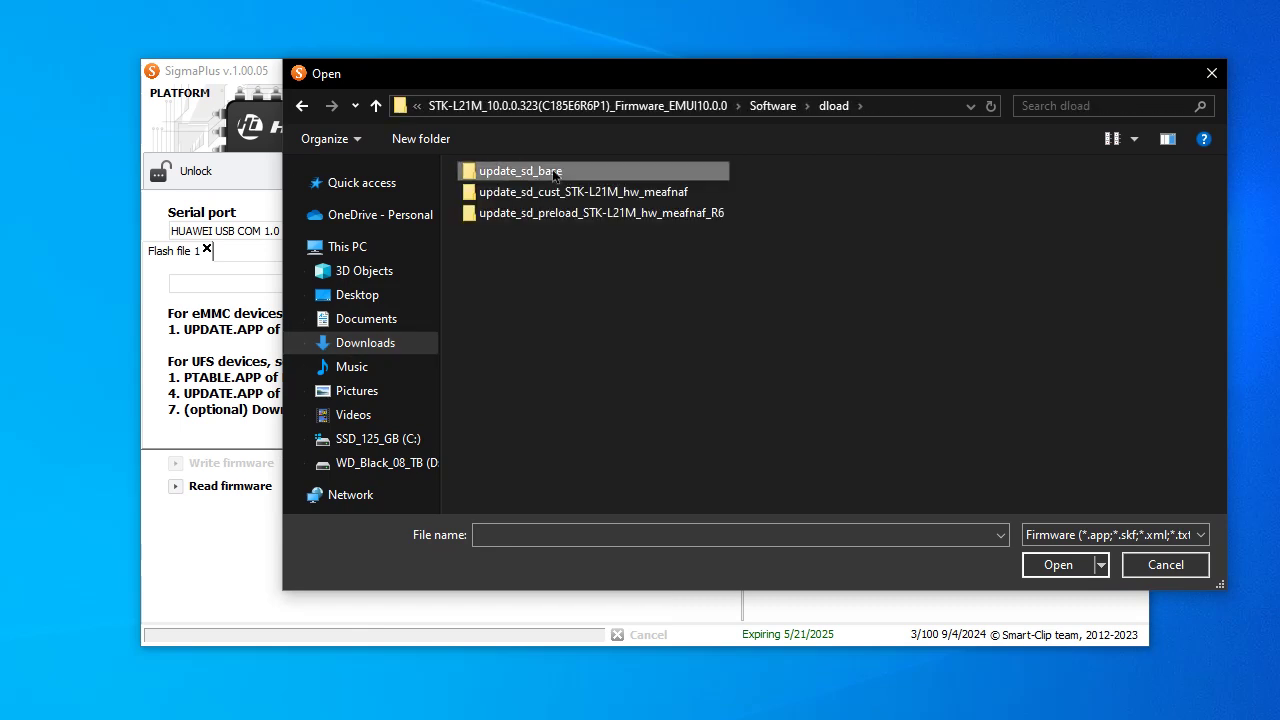
{"action": "double_click", "coordinate": [540, 172]}
{"action": "left_click", "coordinate": [515, 192]}
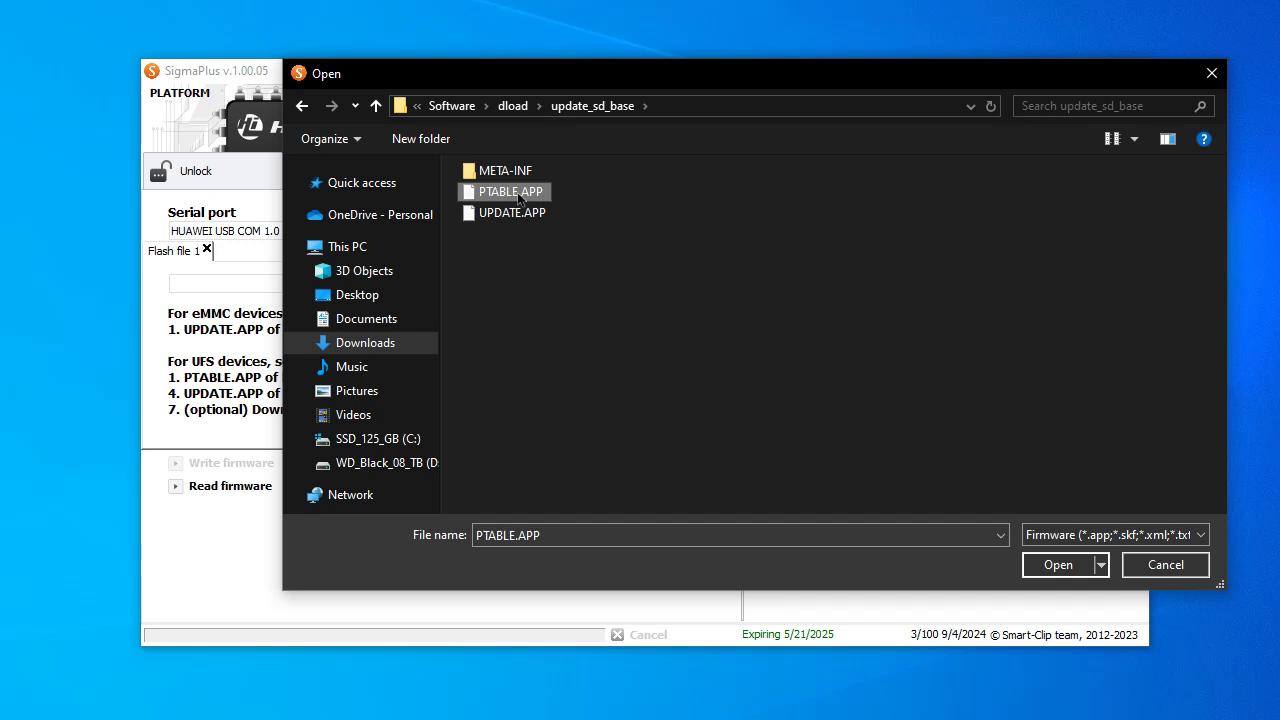
{"action": "double_click", "coordinate": [517, 195]}
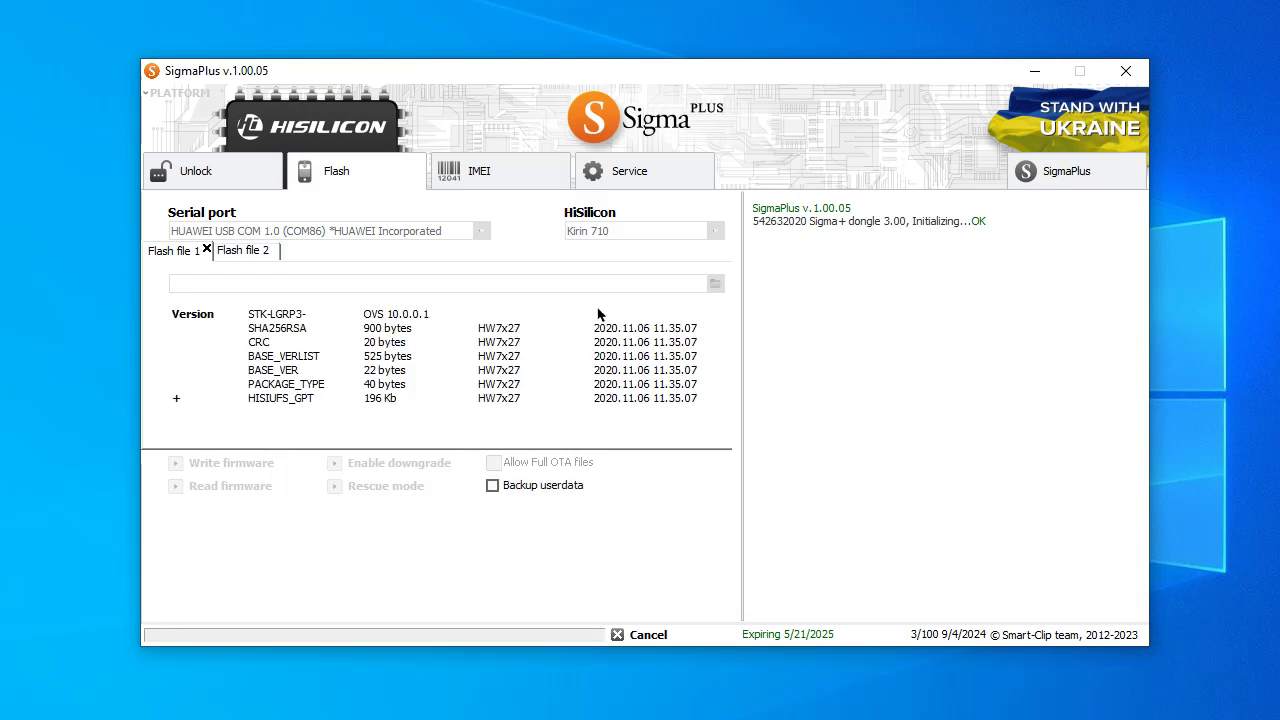
- Load PTABLE.APP from the dload folder's update_sd_cust_STK-L21M_hw_meafnaf subfolder as flash file 2
{"action": "left_click", "coordinate": [254, 251]}
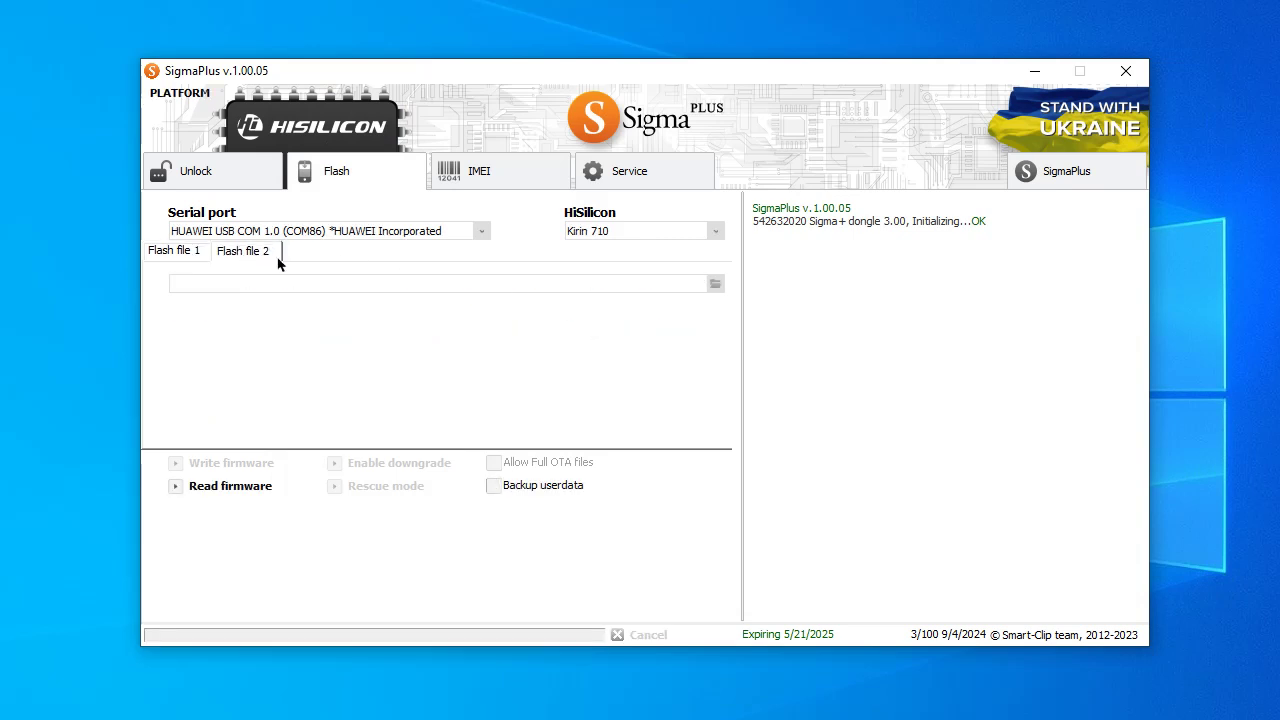
{"action": "left_click", "coordinate": [716, 284]}
{"action": "left_click", "coordinate": [496, 107]}
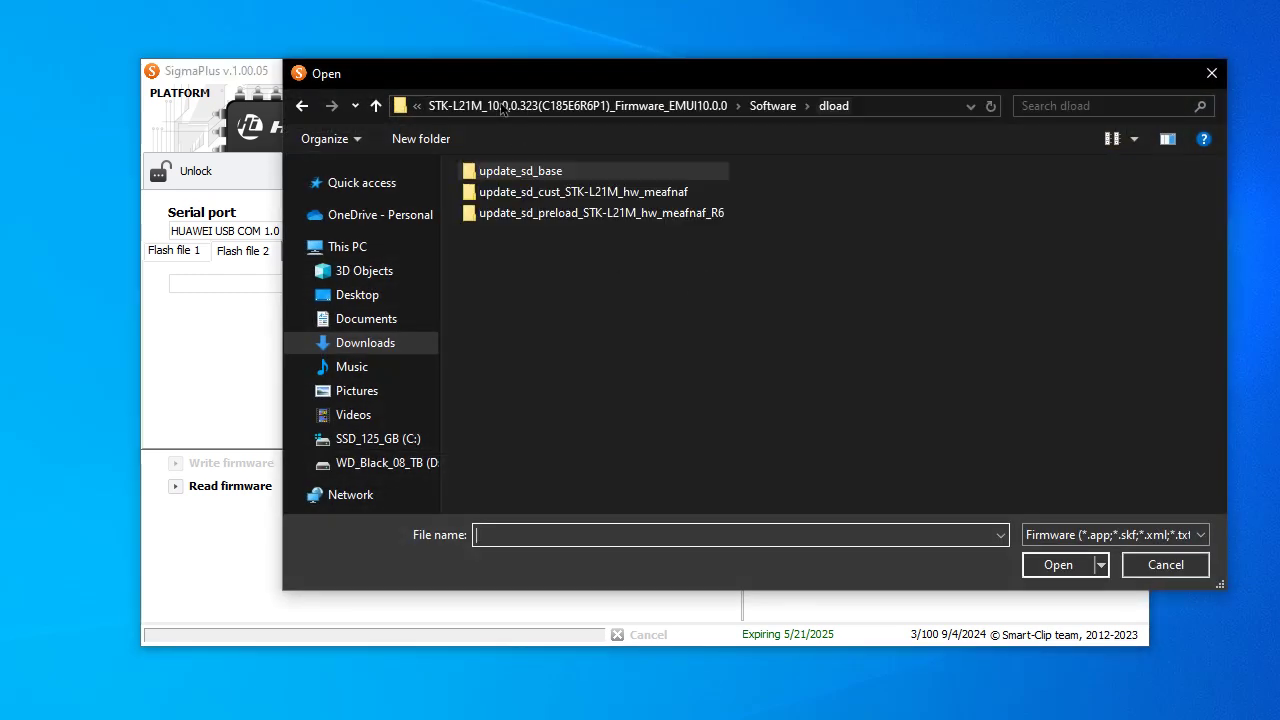
{"action": "double_click", "coordinate": [497, 193]}
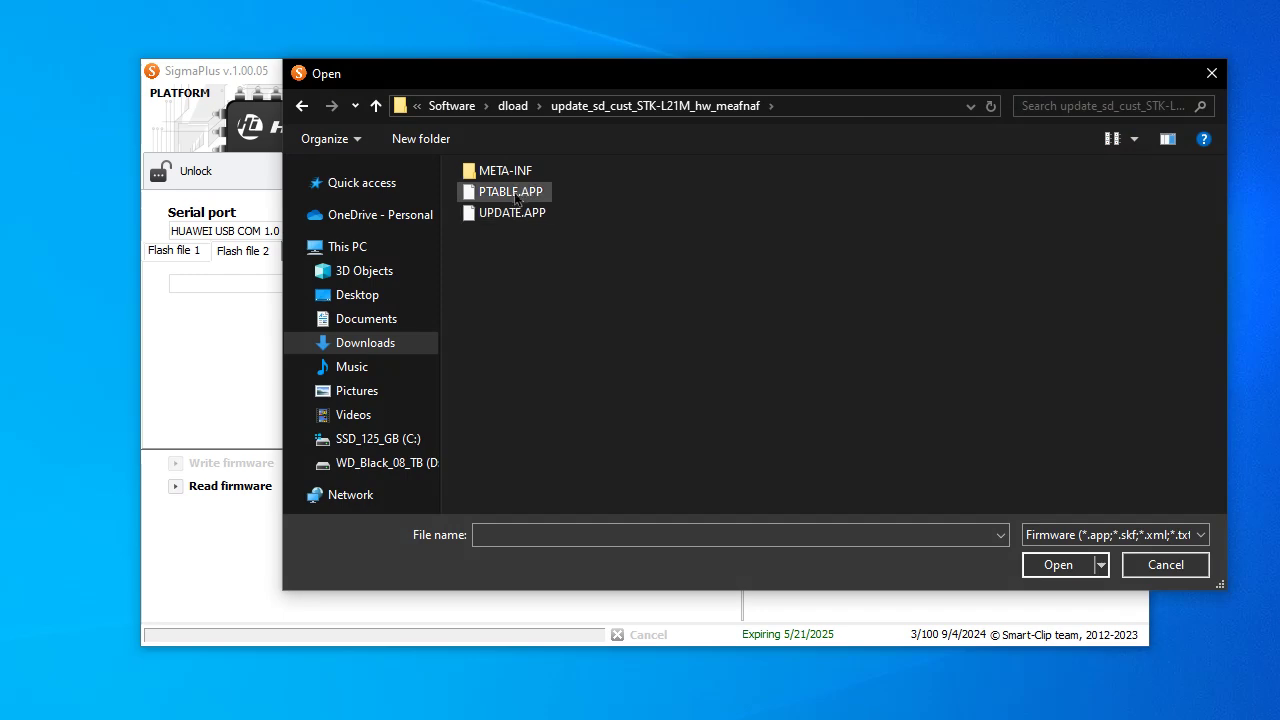
{"action": "double_click", "coordinate": [516, 198]}
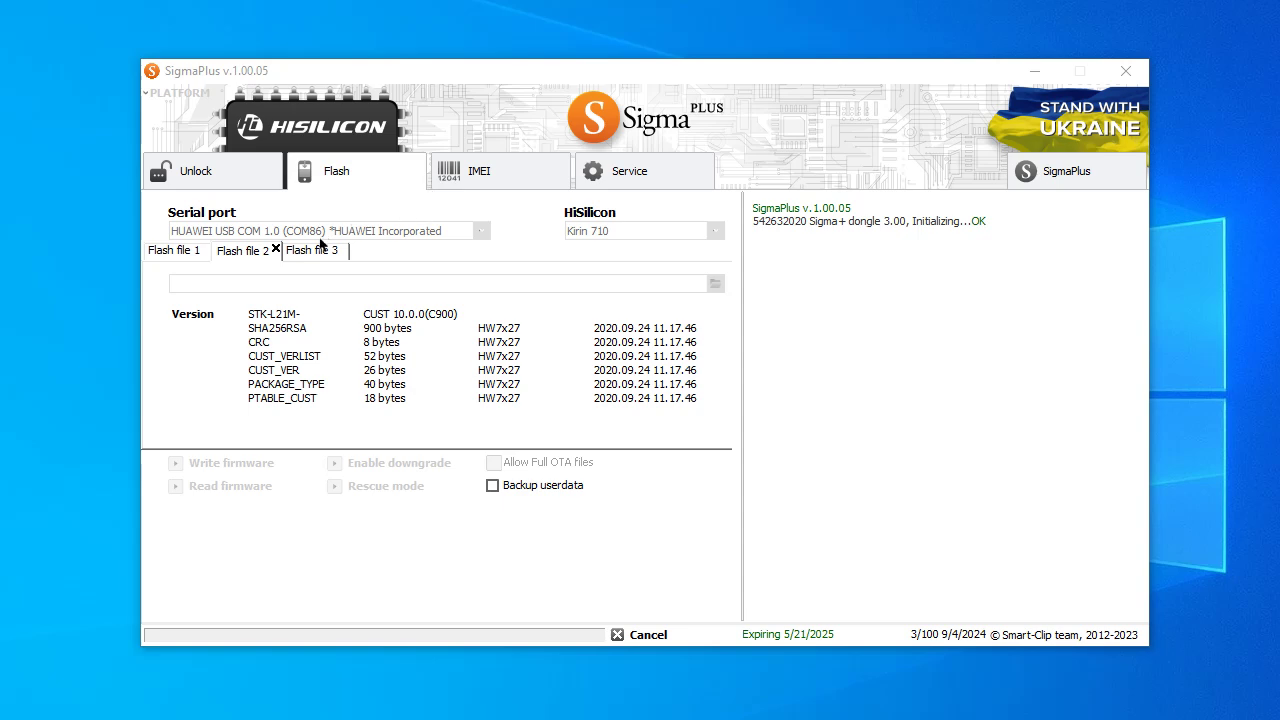
- Load PTABLE.APP from the dload folder's update_sd_preload_STK-L21M_hw_meafnaf_R6 subfolder as flash file 3
{"action": "left_click", "coordinate": [311, 250]}
{"action": "left_click", "coordinate": [714, 284]}
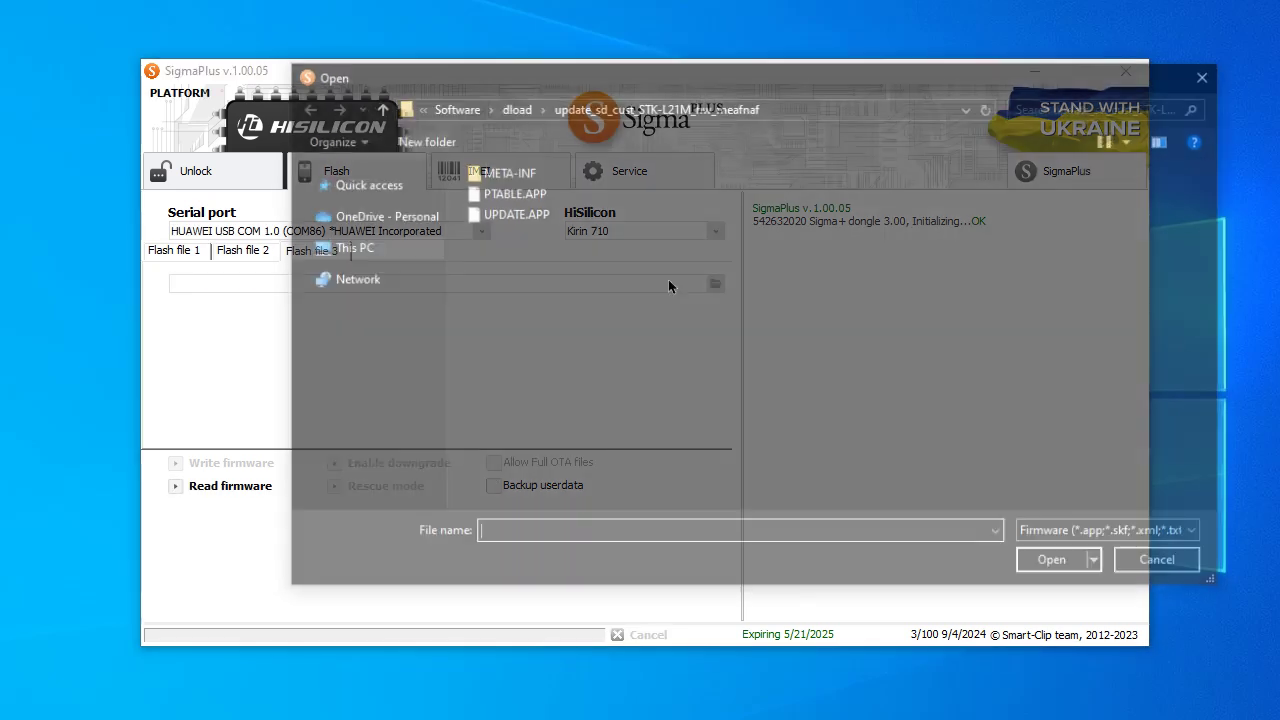
{"action": "left_click", "coordinate": [515, 106]}
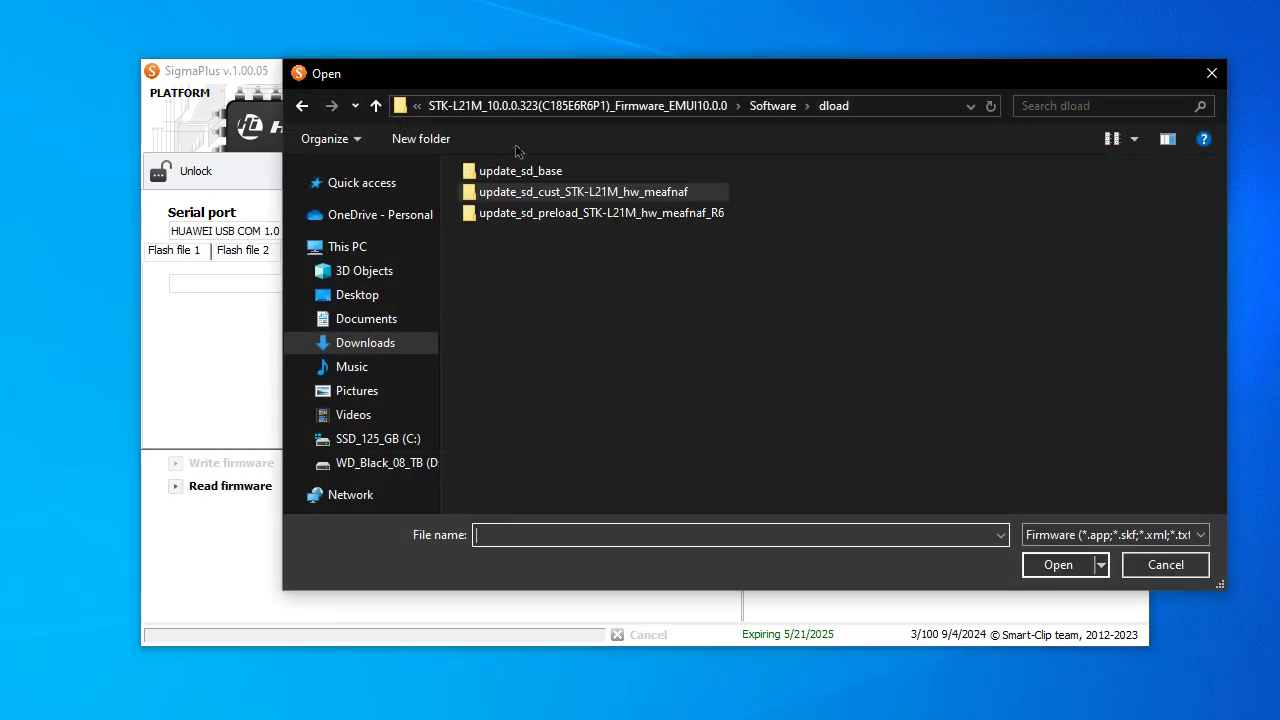
{"action": "double_click", "coordinate": [519, 213]}
{"action": "double_click", "coordinate": [495, 192]}
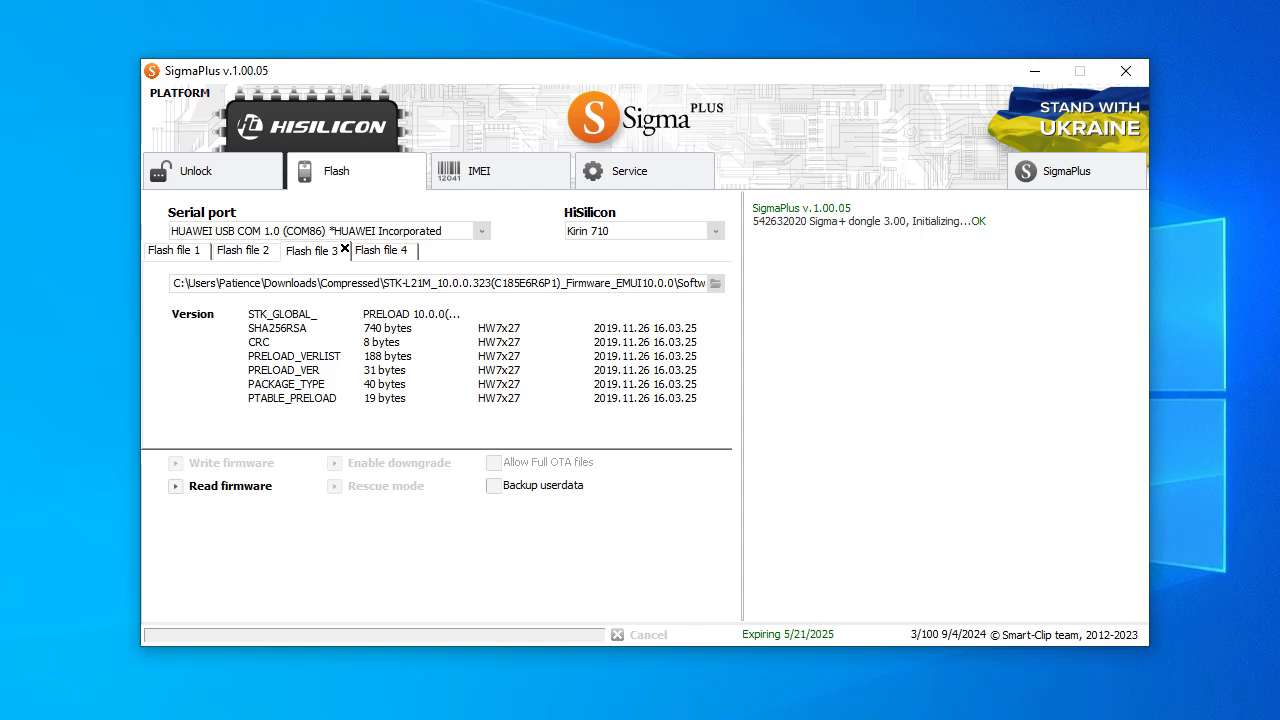
- Load UPDATE.APP from the dload folder's update_sd_base subfolder as flash file 4
{"action": "left_click", "coordinate": [390, 253]}
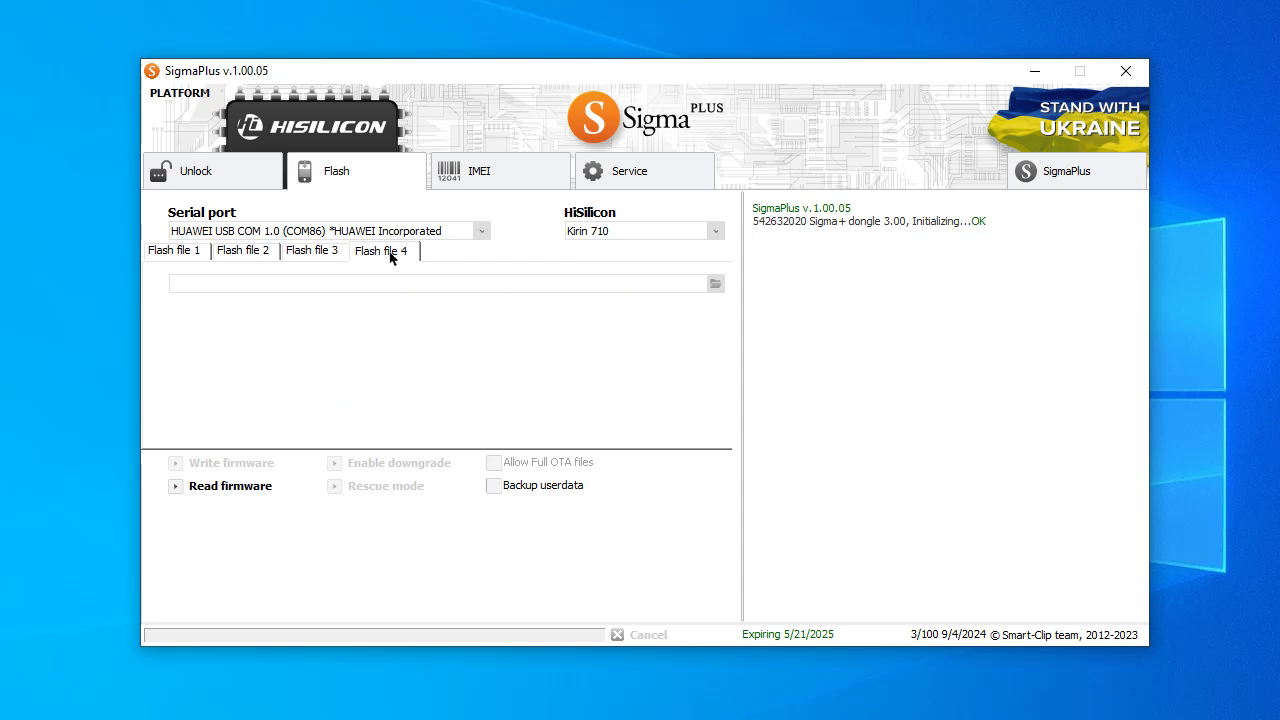
{"action": "left_click", "coordinate": [715, 284]}
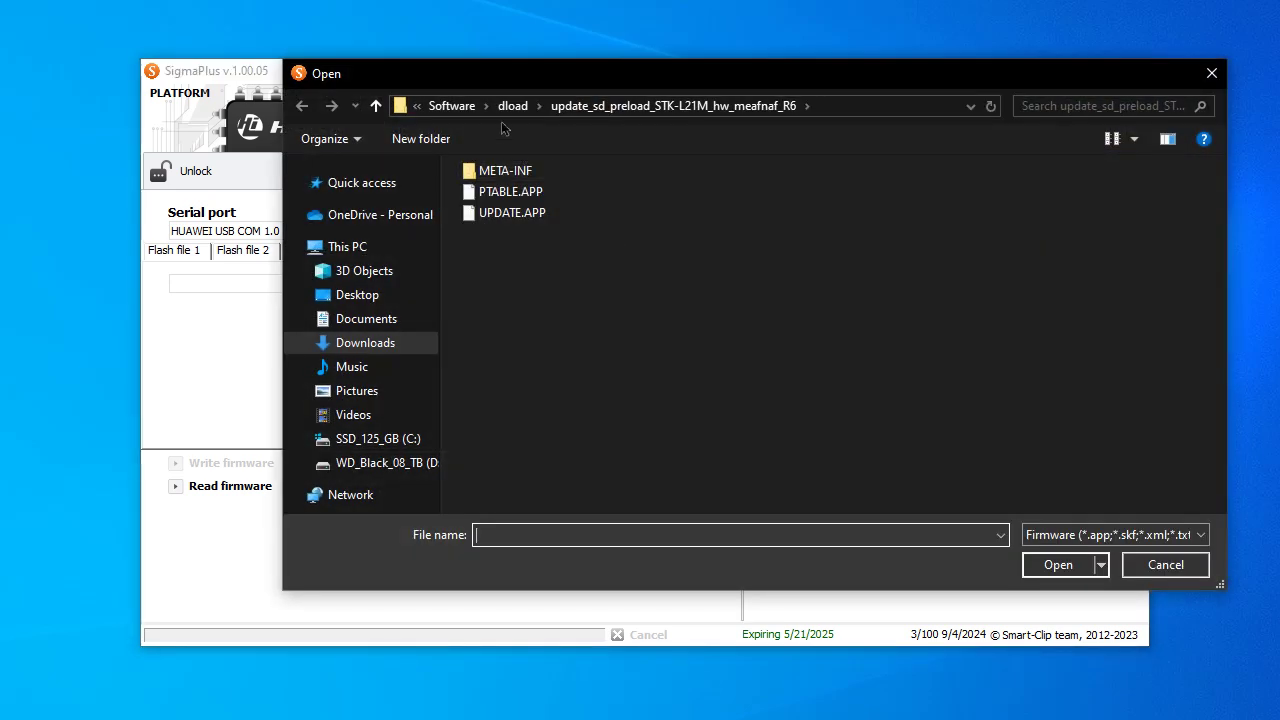
{"action": "left_click", "coordinate": [511, 106]}
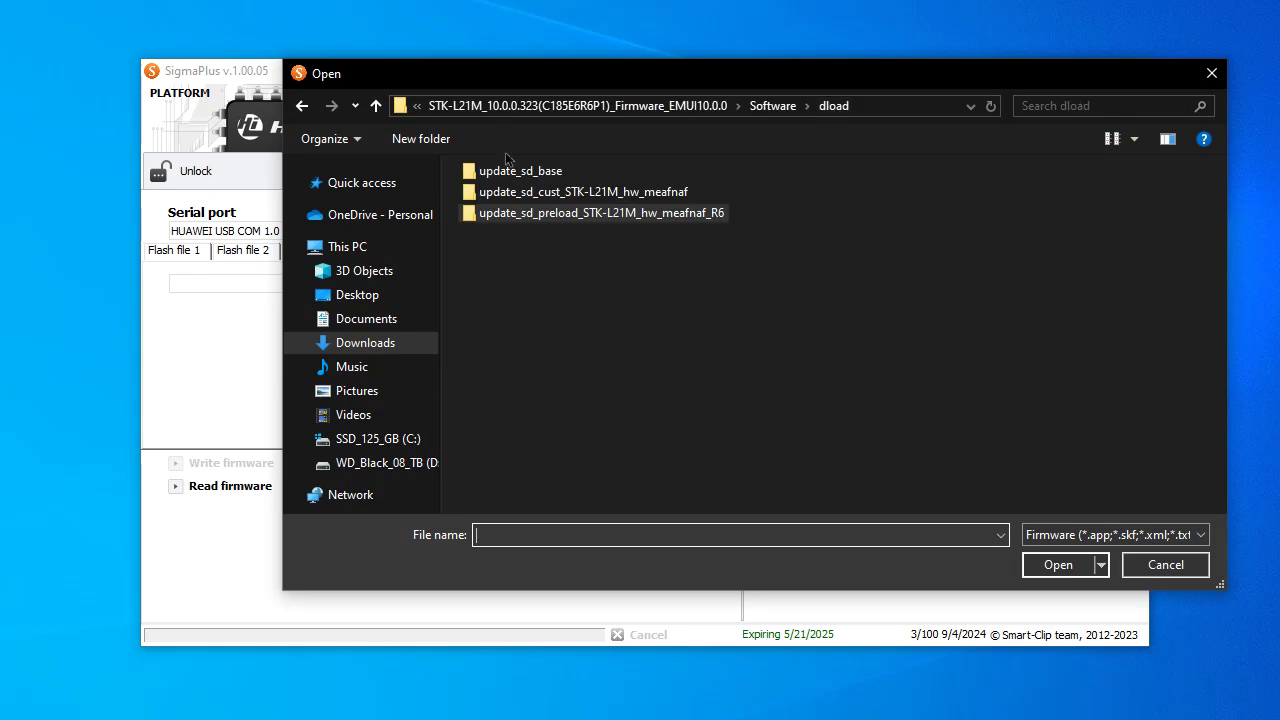
{"action": "double_click", "coordinate": [502, 171]}
{"action": "double_click", "coordinate": [489, 215]}
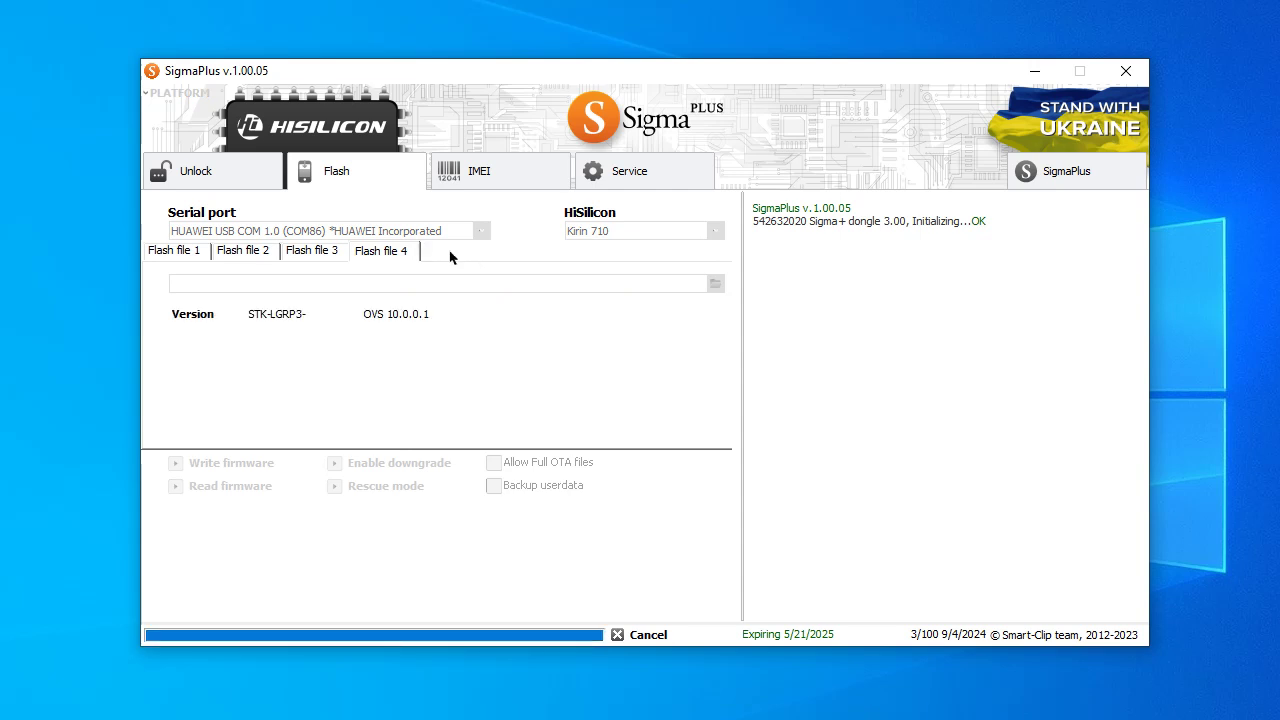
- Load UPDATE.APP from the dload folder's update_sd_cust_STK-L21M_hw_meafnaf subfolder as flash file 5
{"action": "left_click", "coordinate": [467, 254]}
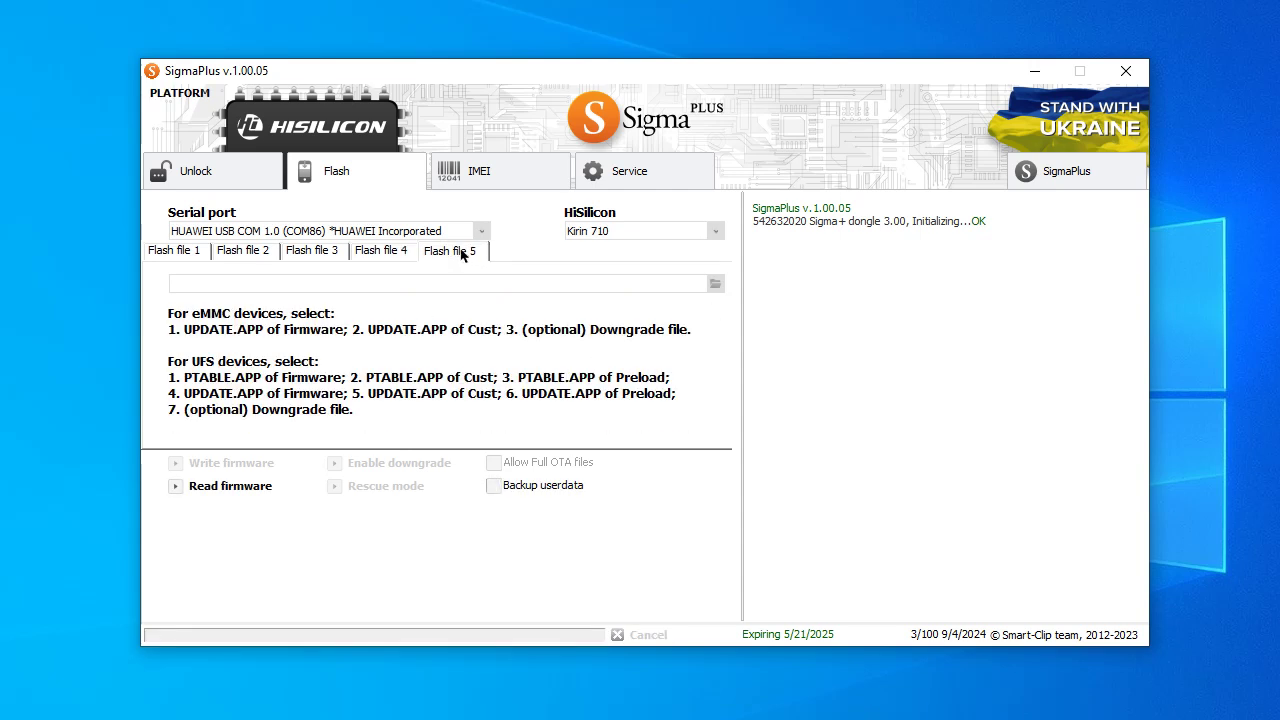
{"action": "left_click", "coordinate": [715, 284]}
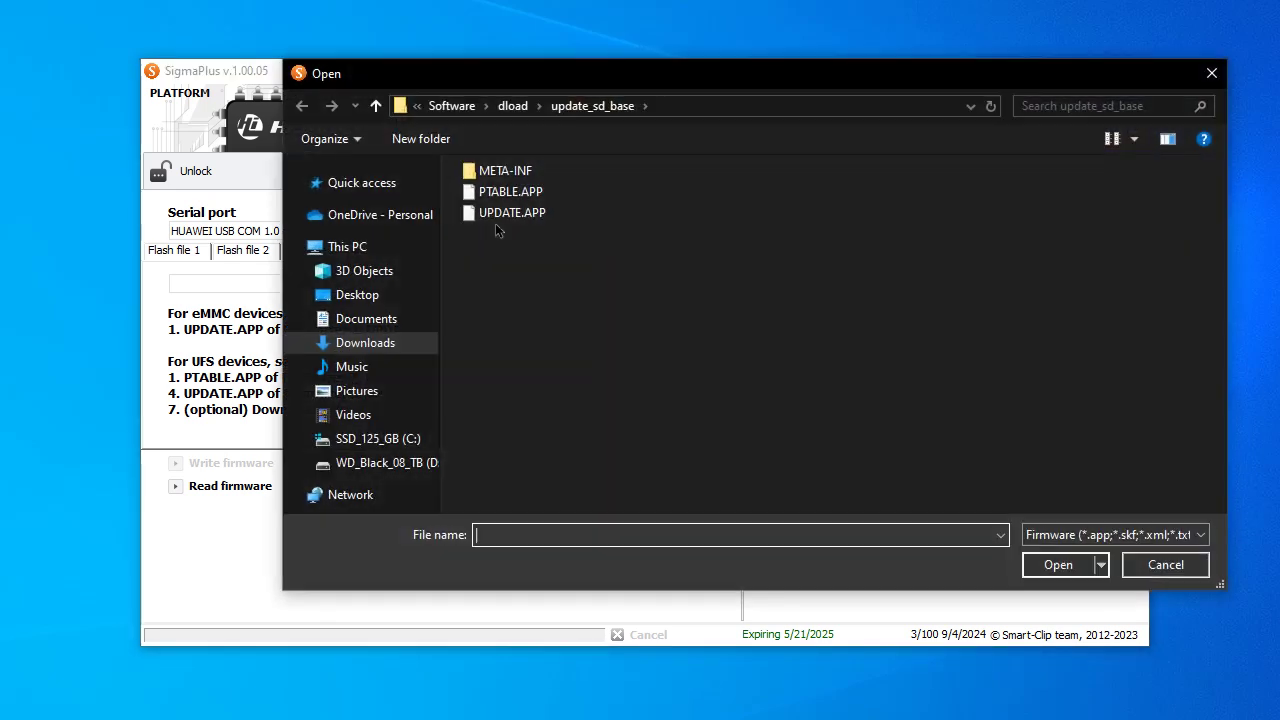
{"action": "left_click", "coordinate": [514, 108]}
{"action": "double_click", "coordinate": [520, 190]}
{"action": "double_click", "coordinate": [497, 222]}
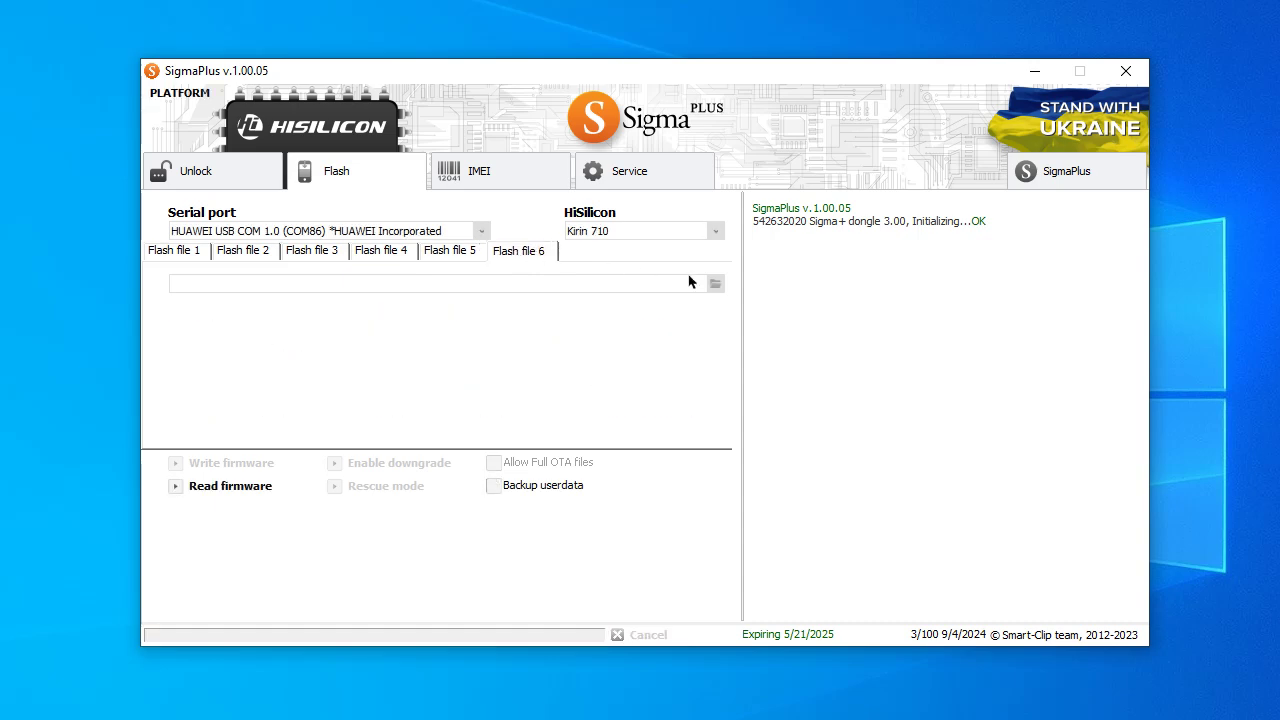
- Load UPDATE.APP from the dload folder's update_sd_preload_STK-L21M_hw_meafnaf_R6 subfolder as flash file 6
{"action": "left_click", "coordinate": [716, 283]}
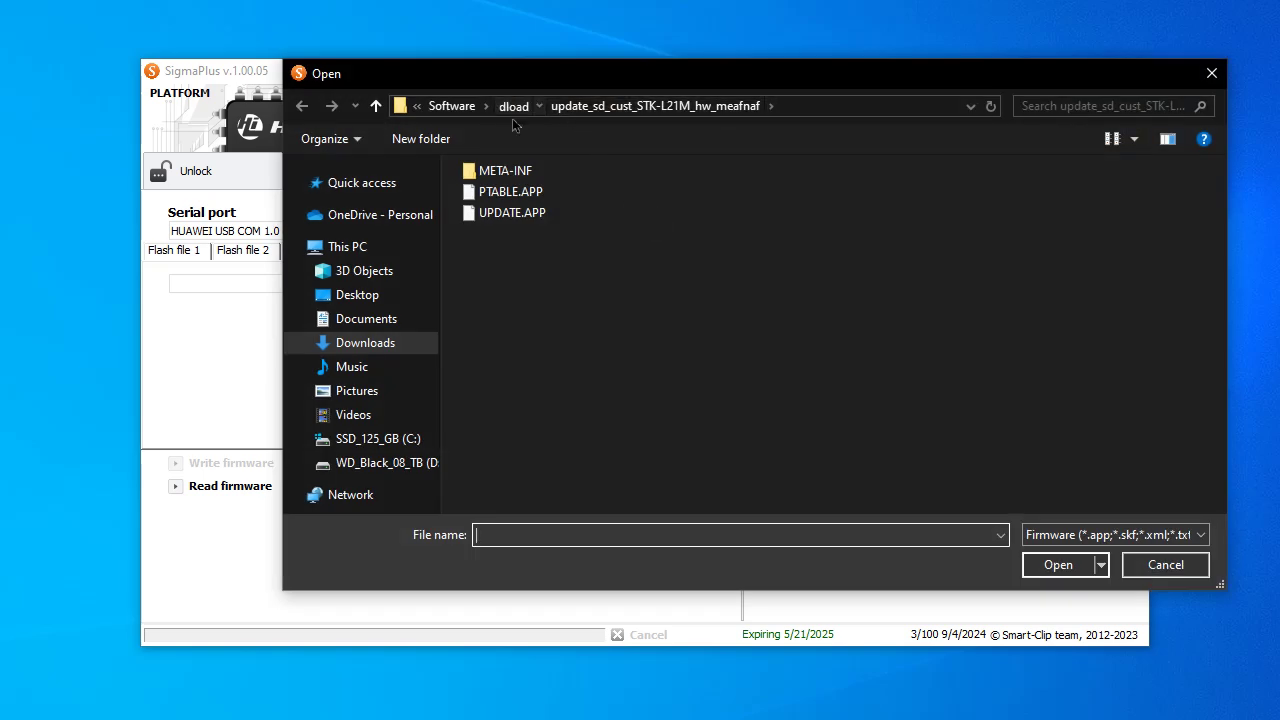
{"action": "left_click", "coordinate": [513, 105]}
{"action": "double_click", "coordinate": [520, 214]}
{"action": "double_click", "coordinate": [519, 220]}
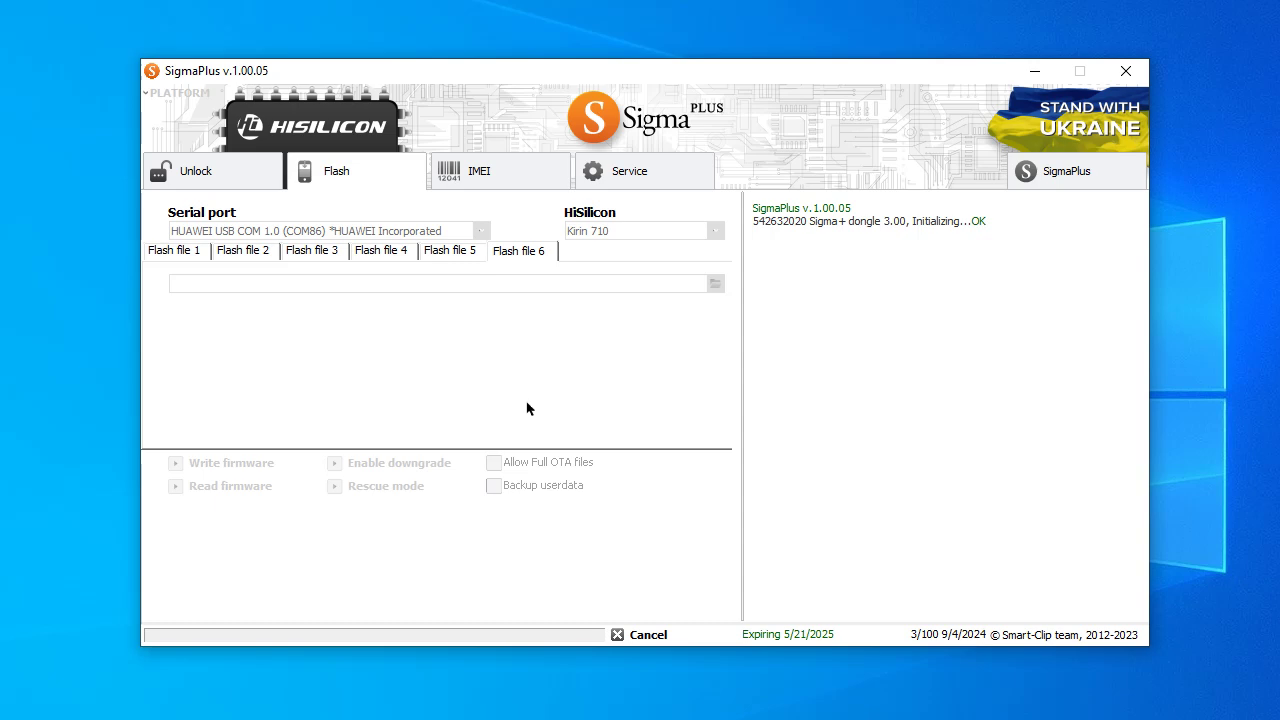
- Check the HUAWEI USB COM 1.0 port under Ports (COM & LPT) in Device Manager, and minimize its window
{"action": "left_click", "coordinate": [150, 715]}
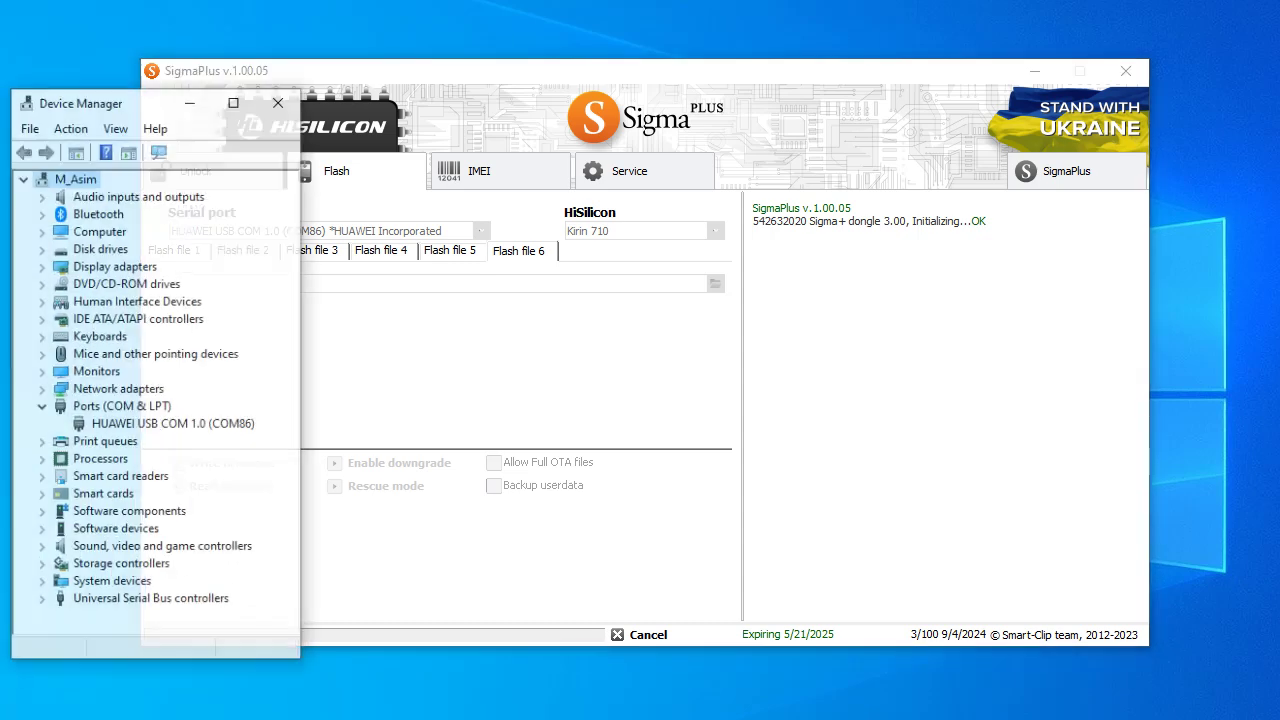
{"action": "left_click", "coordinate": [138, 404]}
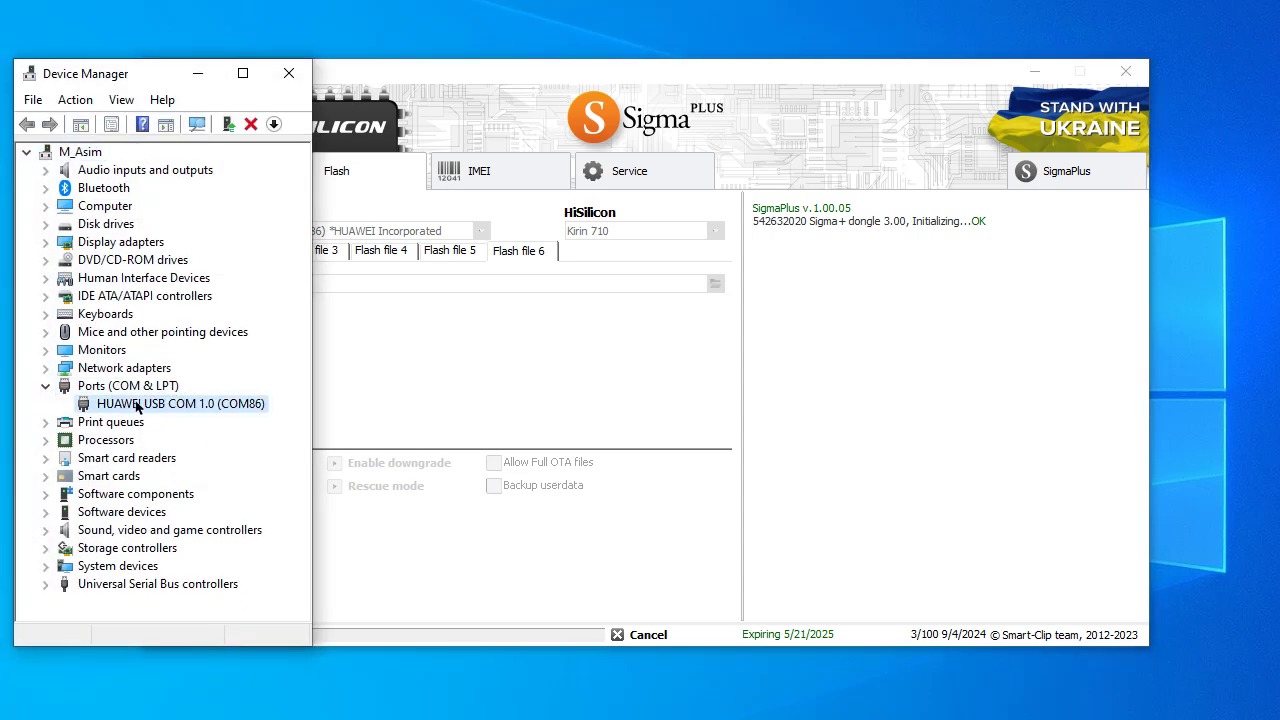
{"action": "left_click", "coordinate": [199, 74]}
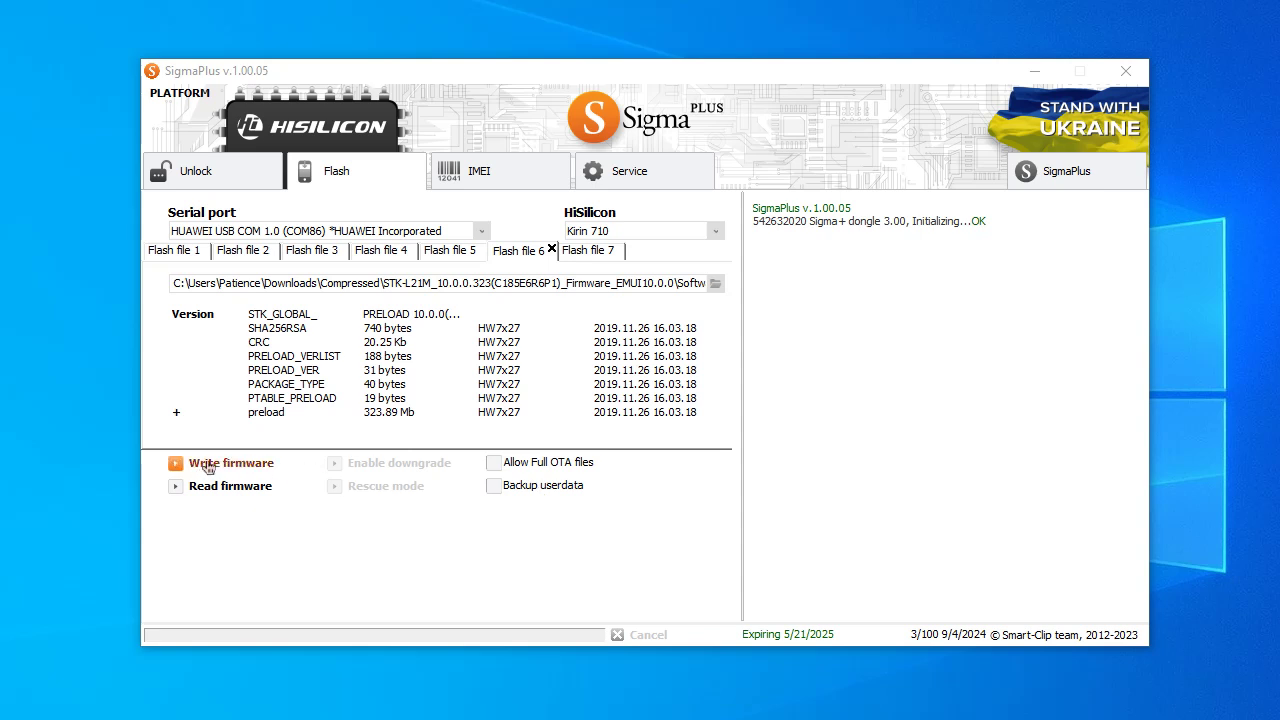
- Start writing the six firmware files, check the Android Phone category in Device Manager, and agree to proceed with the selected files
{"action": "left_click", "coordinate": [223, 467]}
{"action": "left_click", "coordinate": [223, 464]}
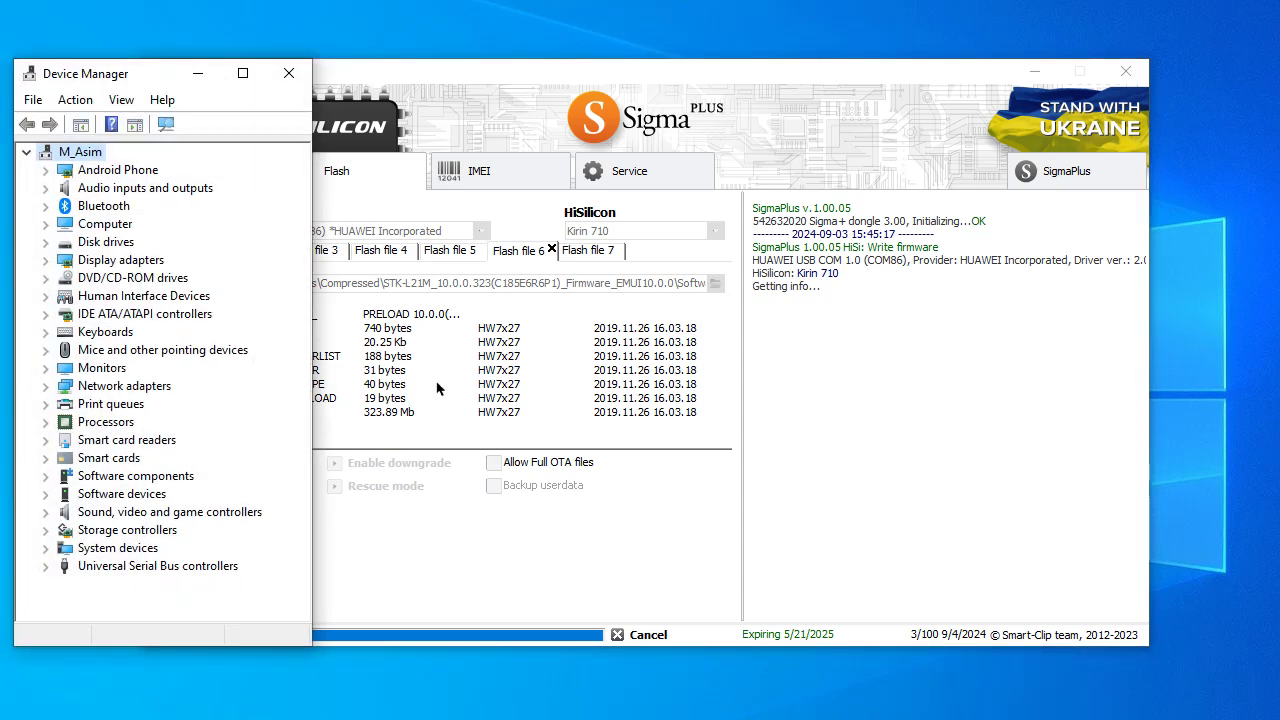
{"action": "double_click", "coordinate": [118, 170]}
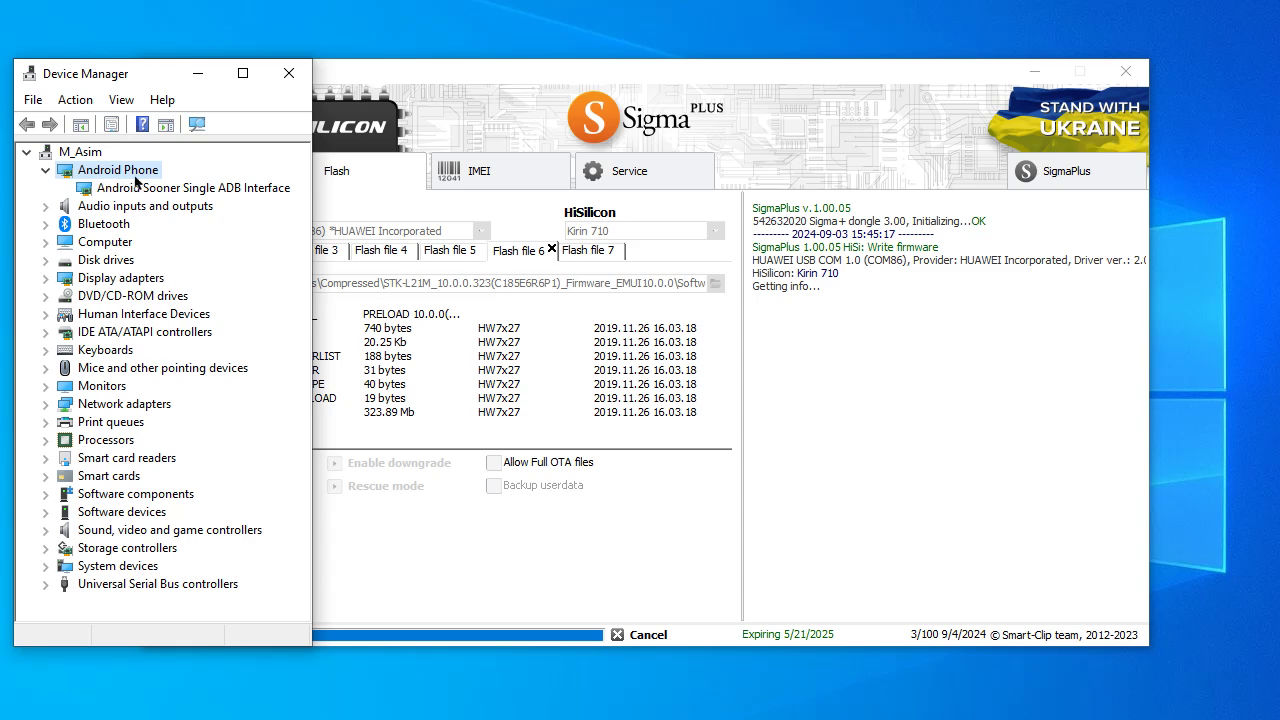
{"action": "left_click", "coordinate": [197, 71]}
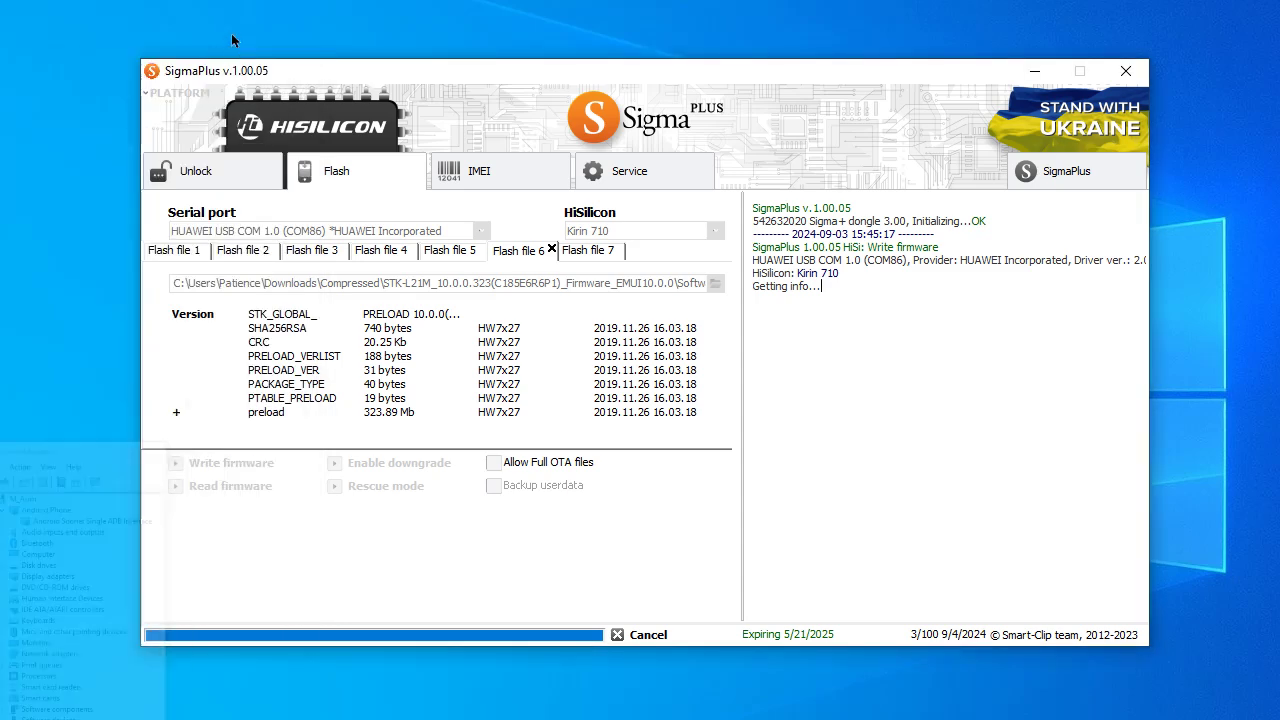
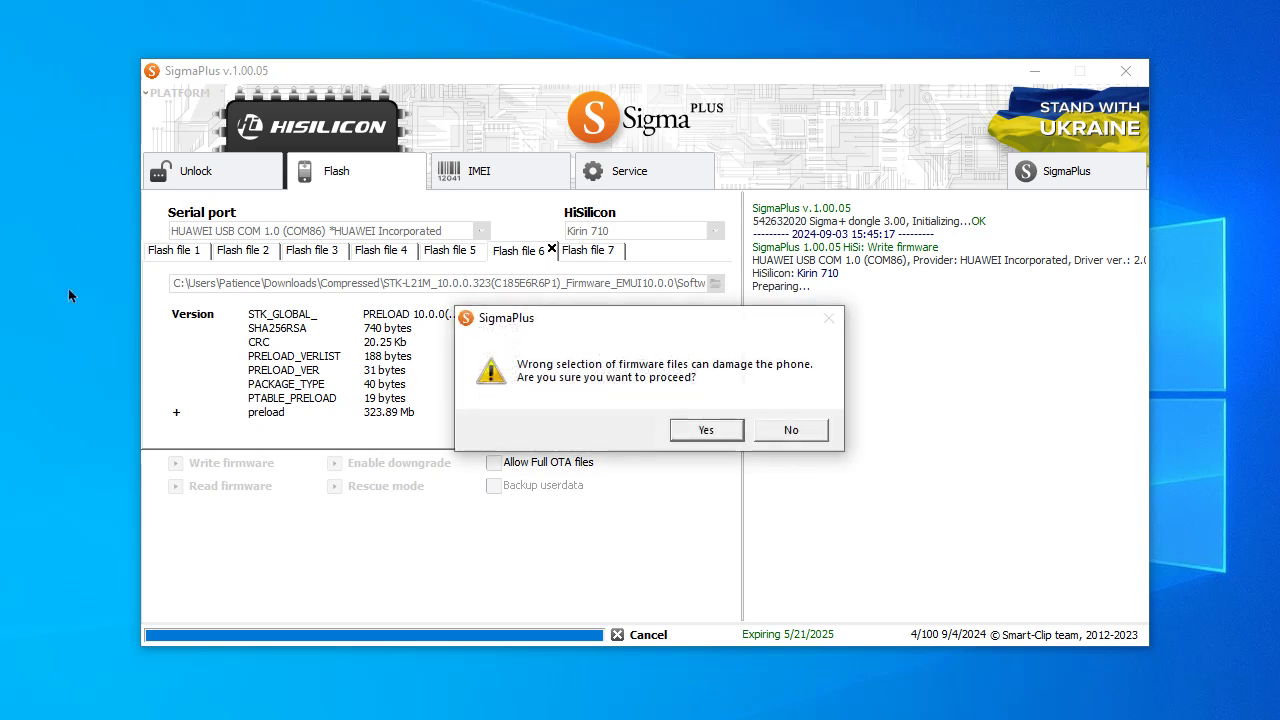
{"action": "left_click", "coordinate": [710, 430]}
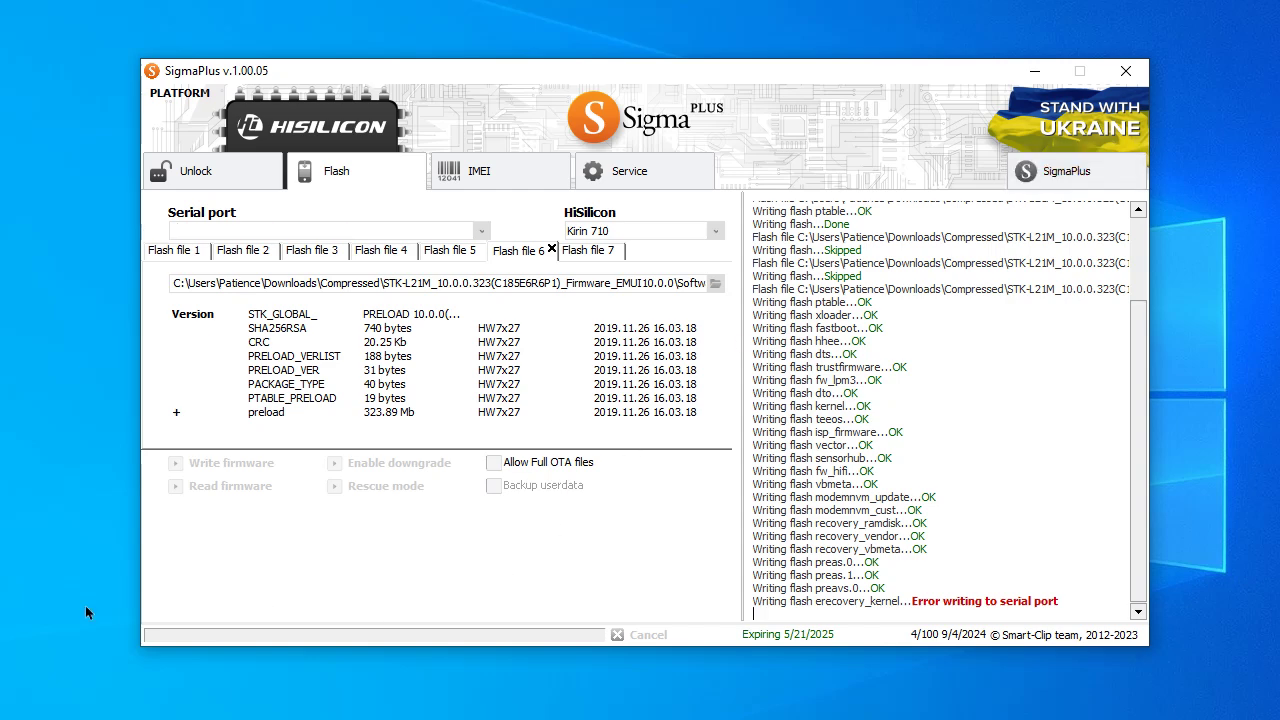
- Switch to Device Manager to examine the phone's connection
{"action": "key", "text": "alt+Tab"}
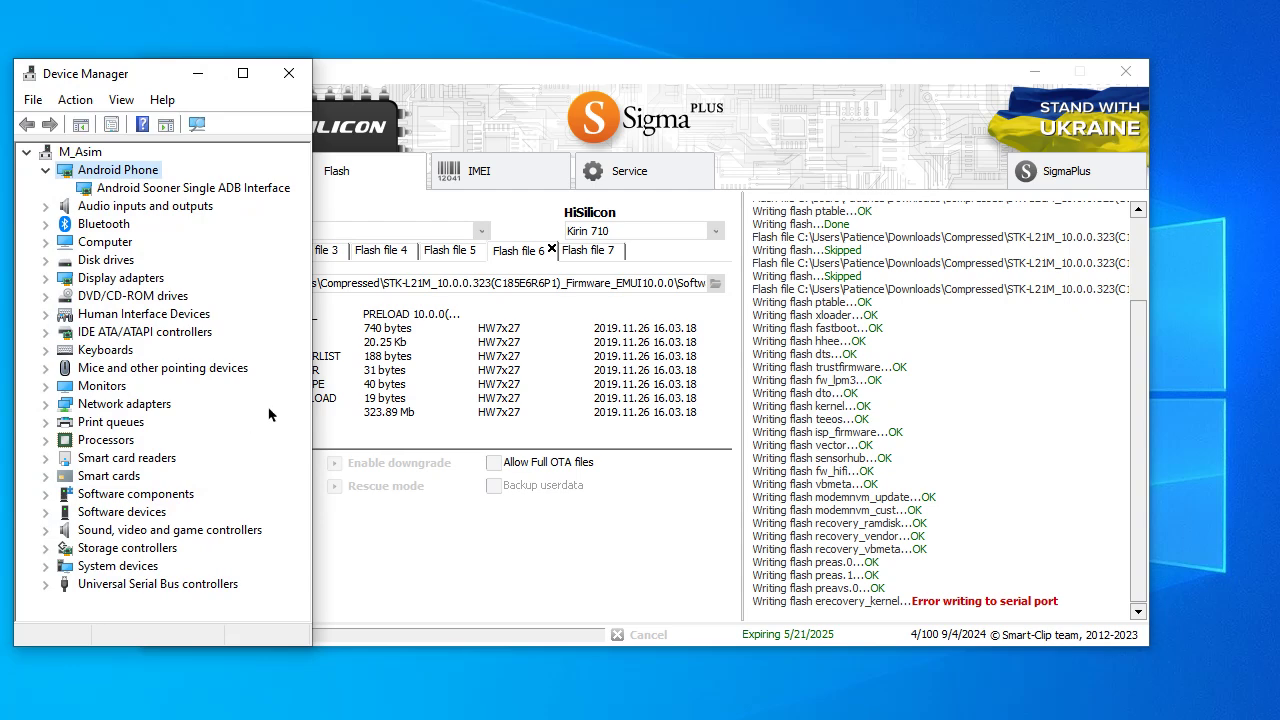